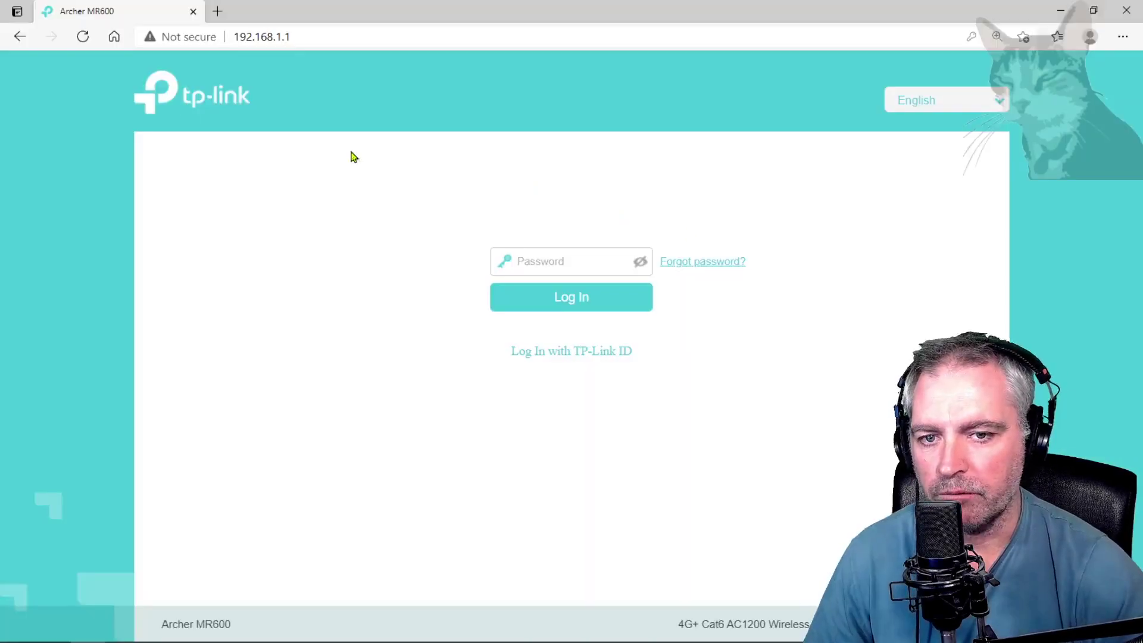
pyautogui.click(351, 37)
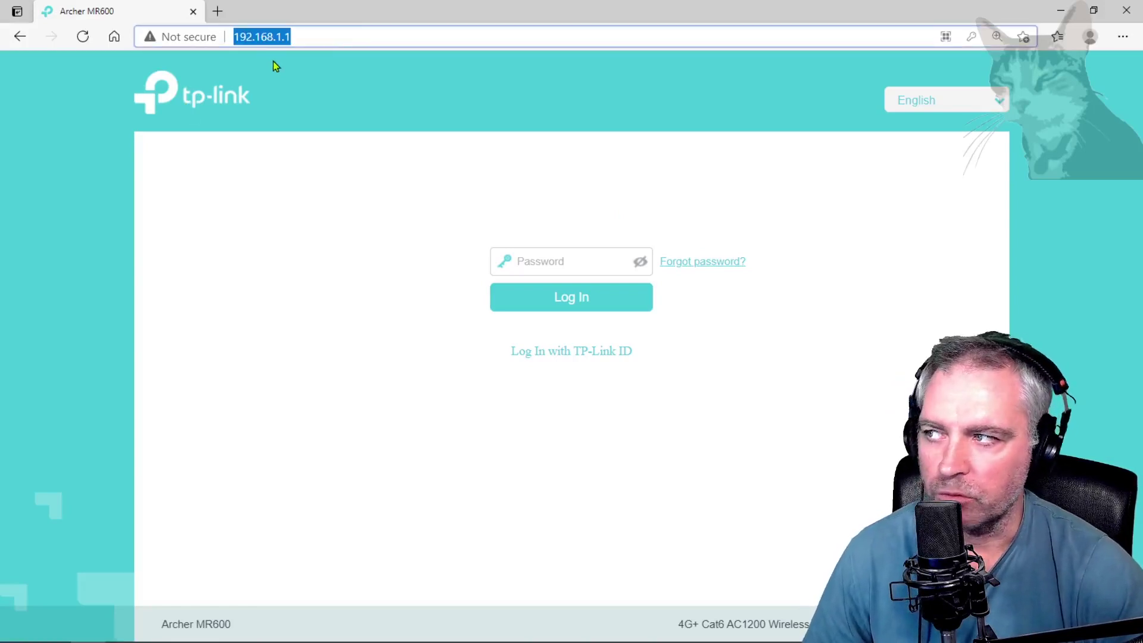
pyautogui.click(352, 42)
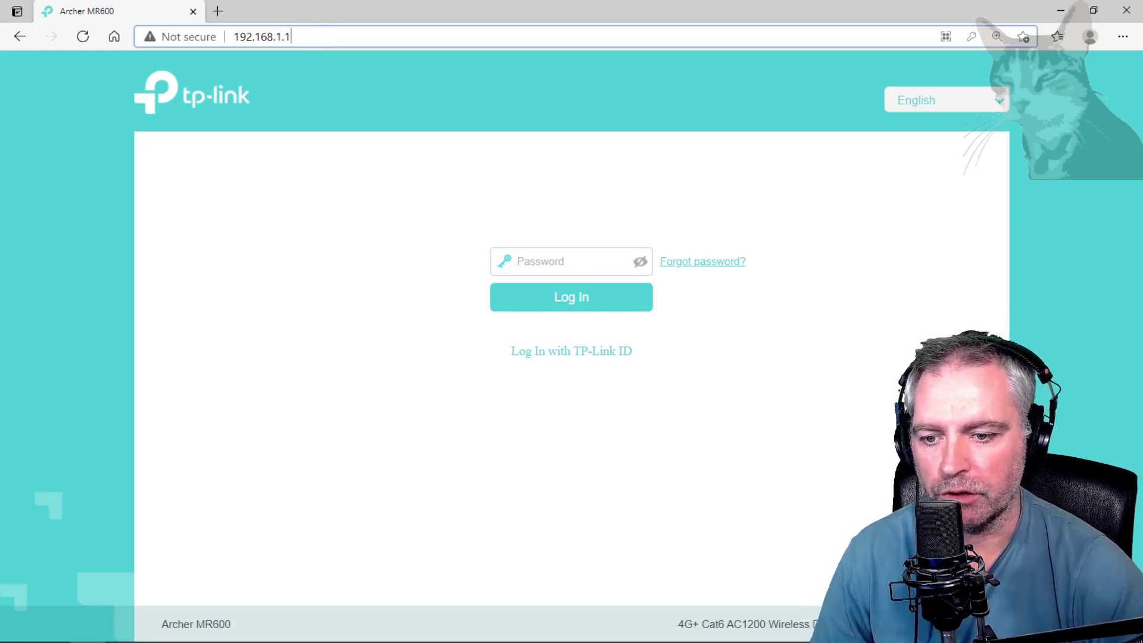
pyautogui.click(501, 296)
# Run ipconfig and highlight the Default Gateway 192.168.1.1, then return to the router login page.
pyautogui.write('i')
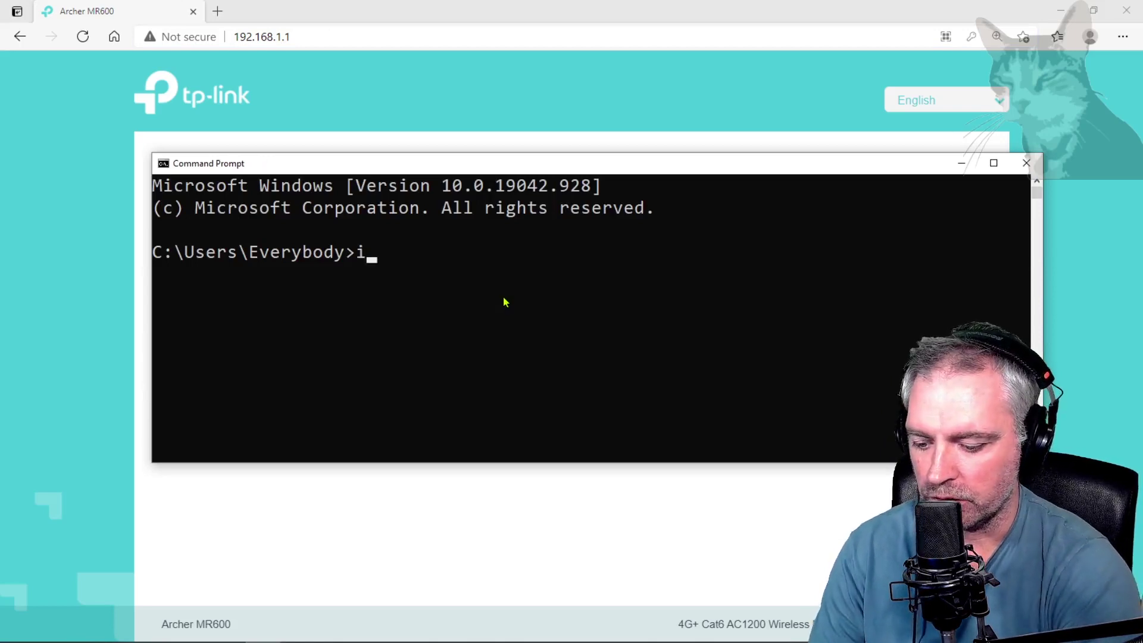
pyautogui.write('pconfig')
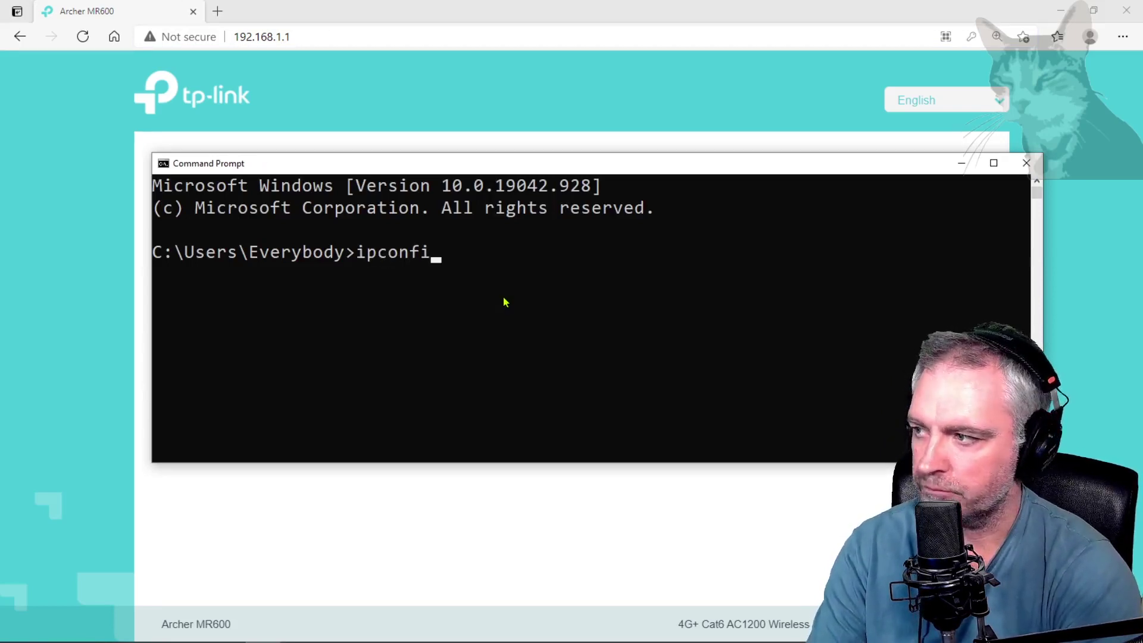
pyautogui.press('Return')
pyautogui.moveTo(185, 410); pyautogui.dragTo(347, 417)
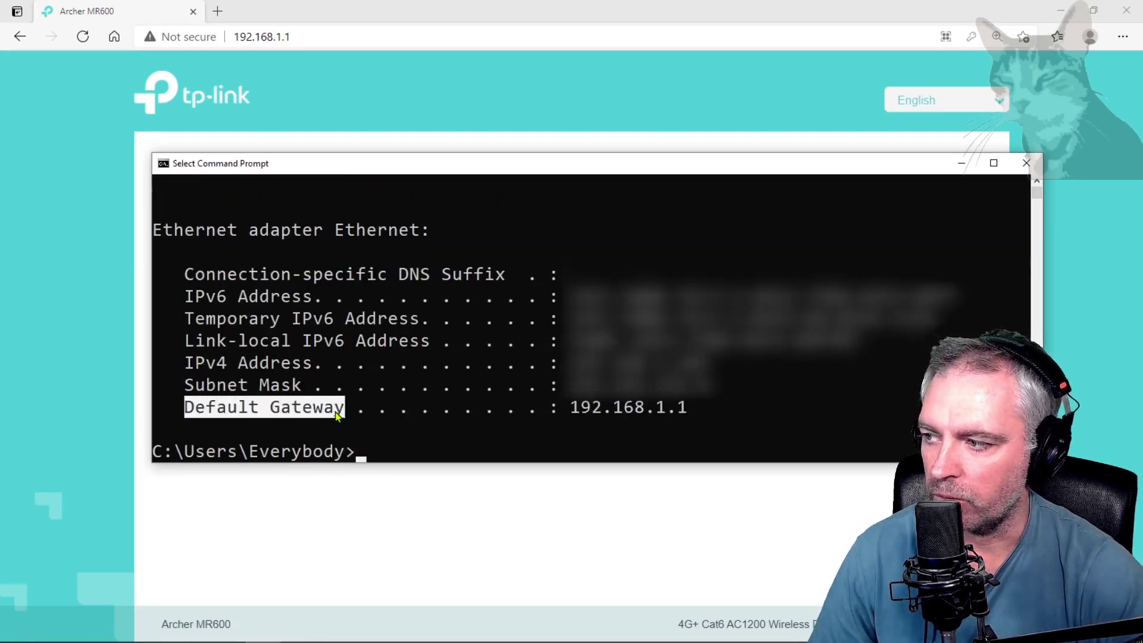
pyautogui.moveTo(571, 411); pyautogui.dragTo(695, 415)
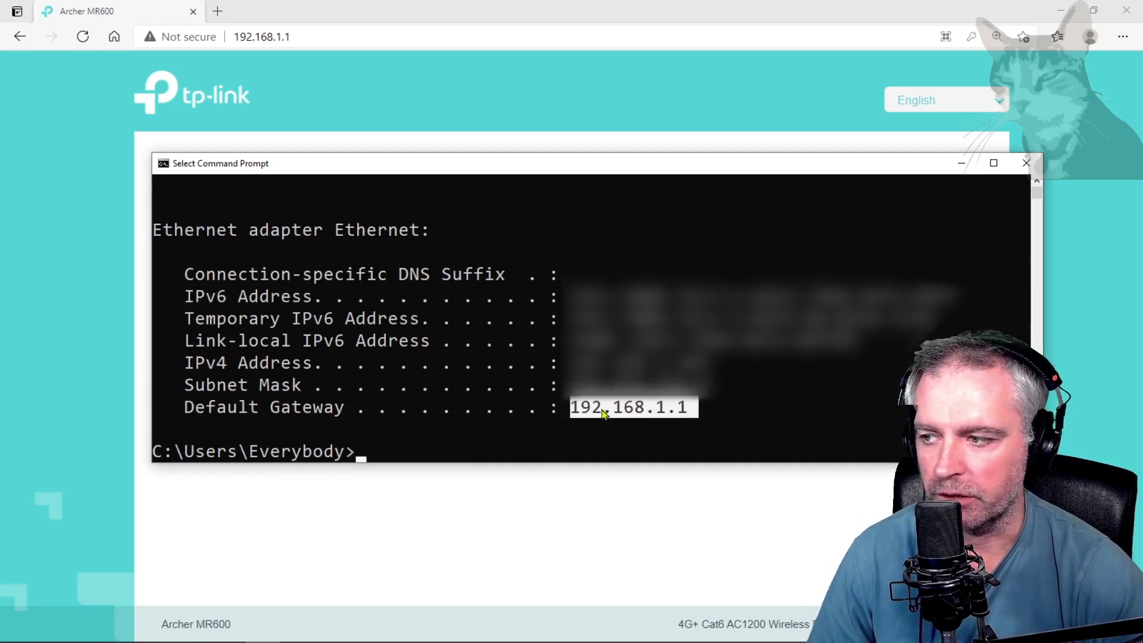
pyautogui.click(426, 112)
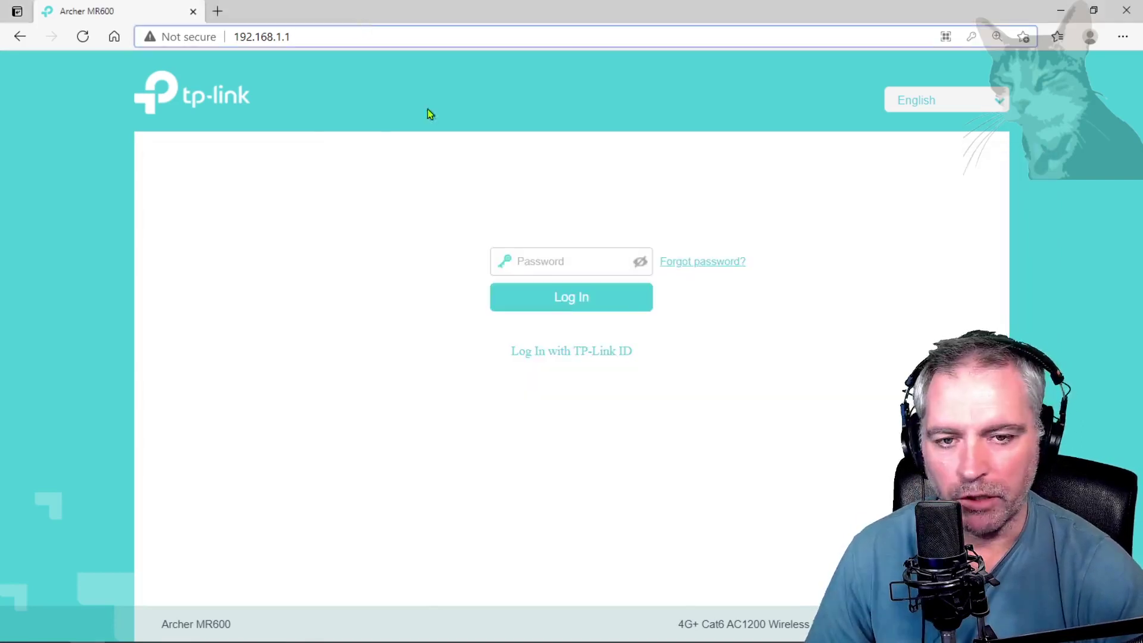
# Log in to the Archer MR600 by pasting the admin password into the Password field.
pyautogui.click(541, 261)
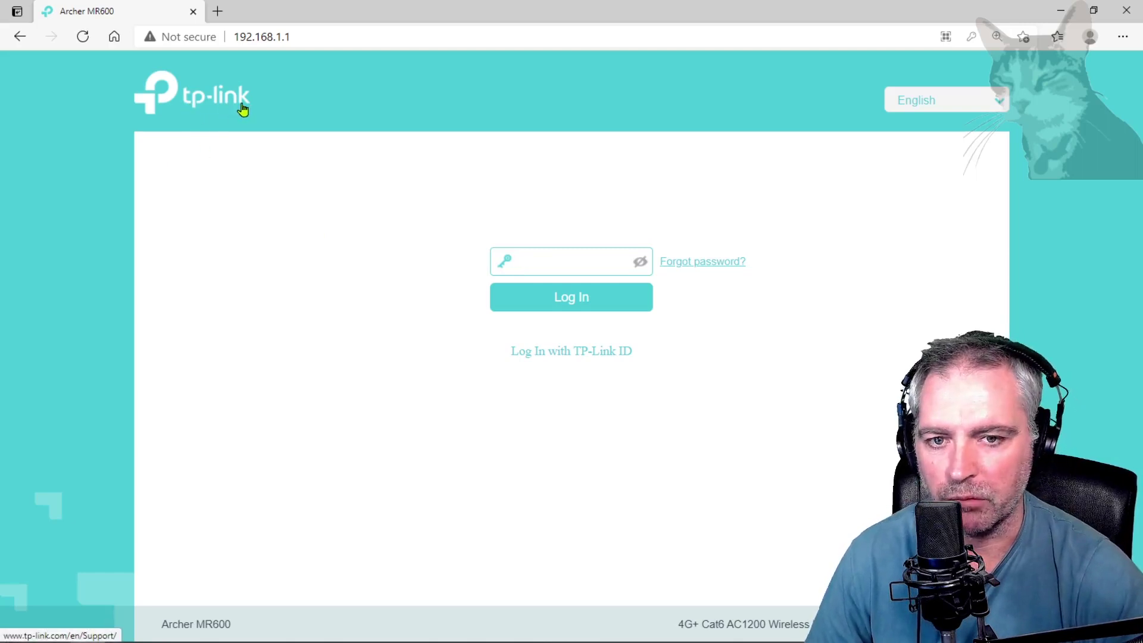
pyautogui.hotkey('ctrl', 'v')
pyautogui.press('Return')
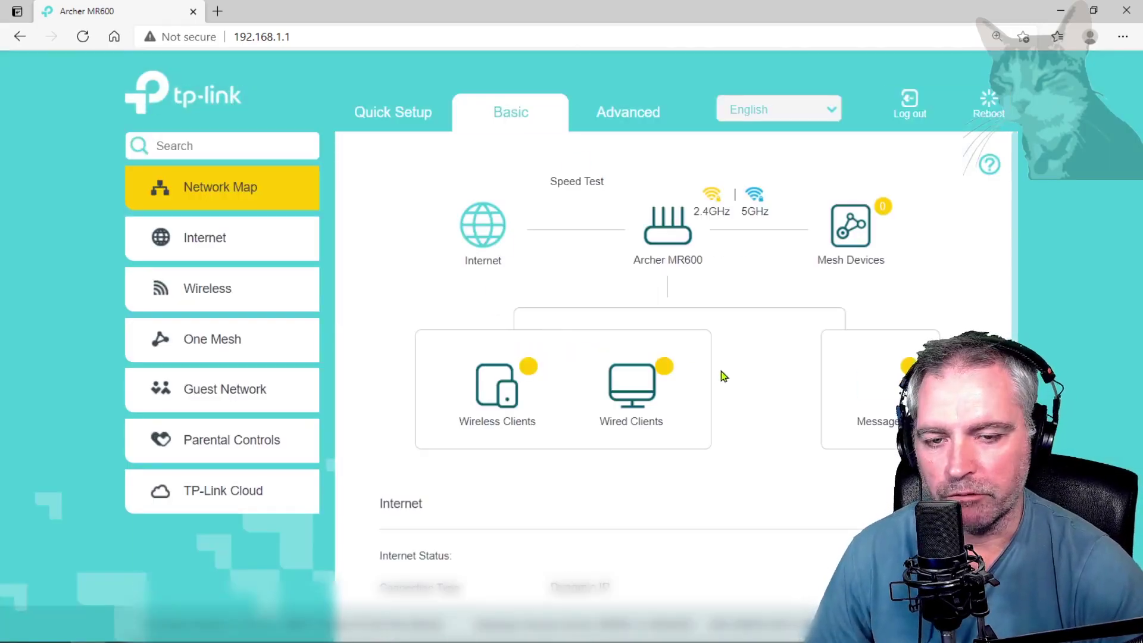
# List the Archer MR600's Wired Clients and copy the extender's address 192.168.1.107.
pyautogui.click(633, 388)
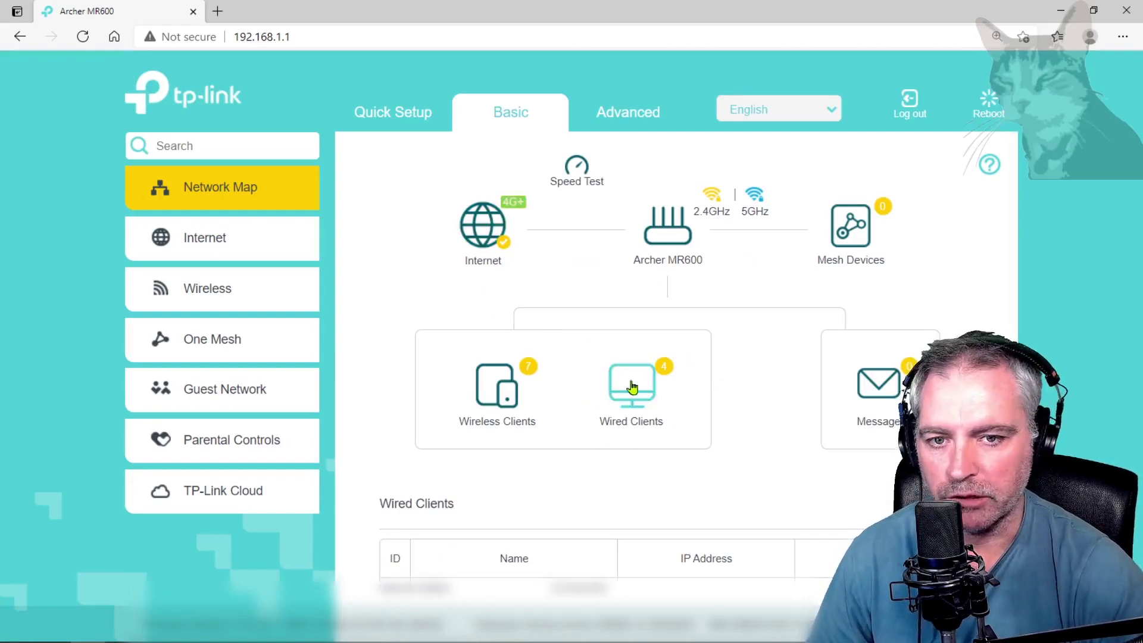
pyautogui.scroll(-3, 650, 409)
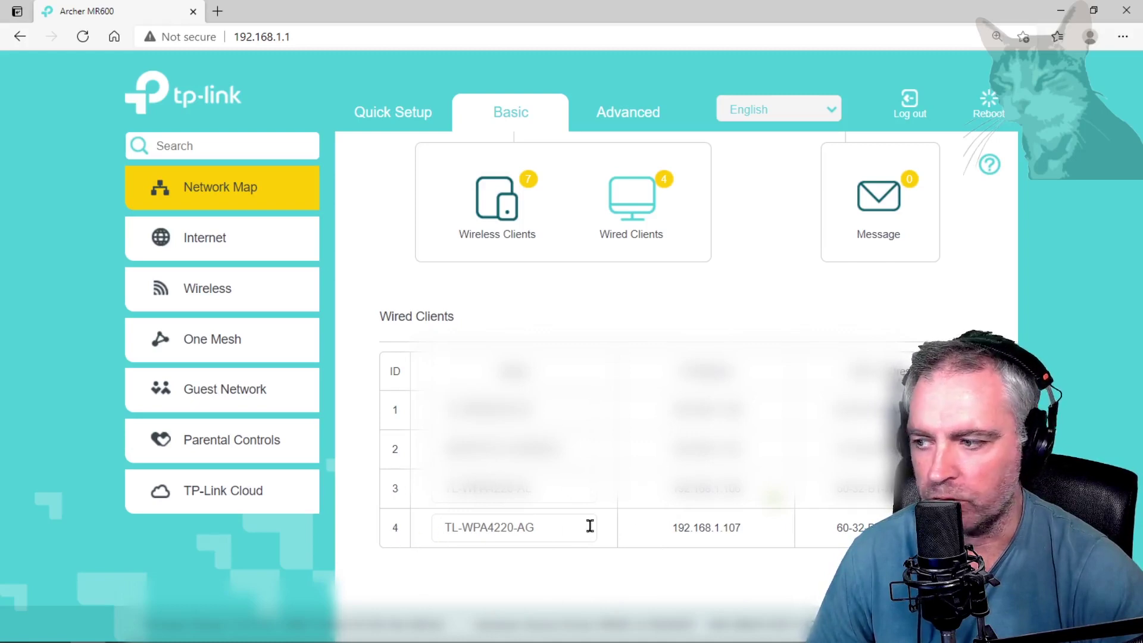
pyautogui.moveTo(766, 534); pyautogui.dragTo(601, 516)
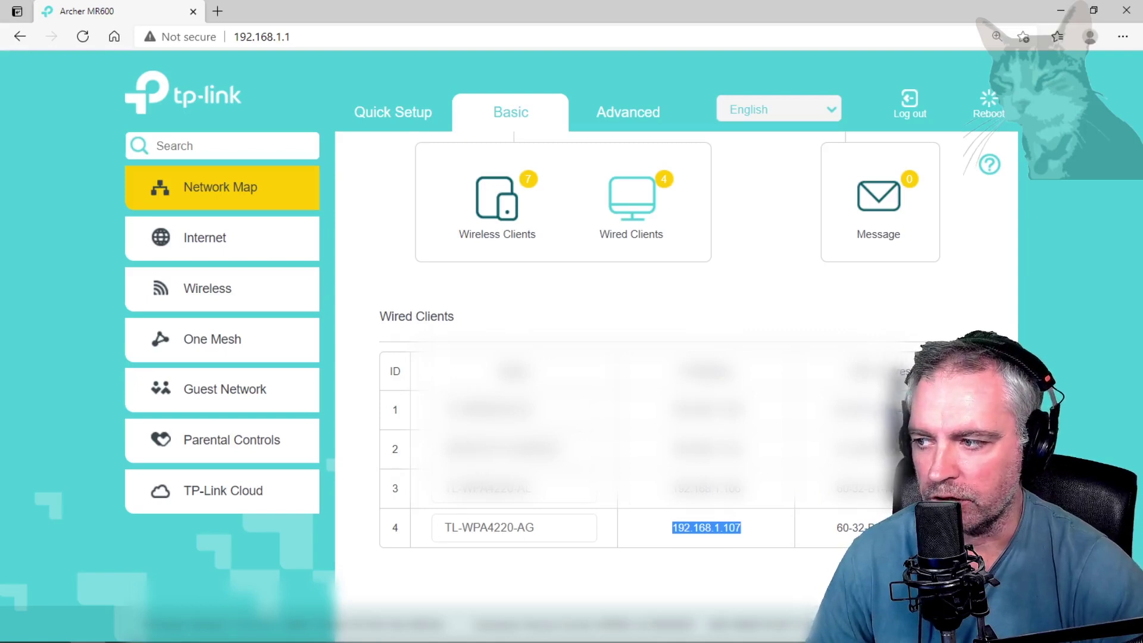
pyautogui.moveTo(755, 535); pyautogui.dragTo(670, 528)
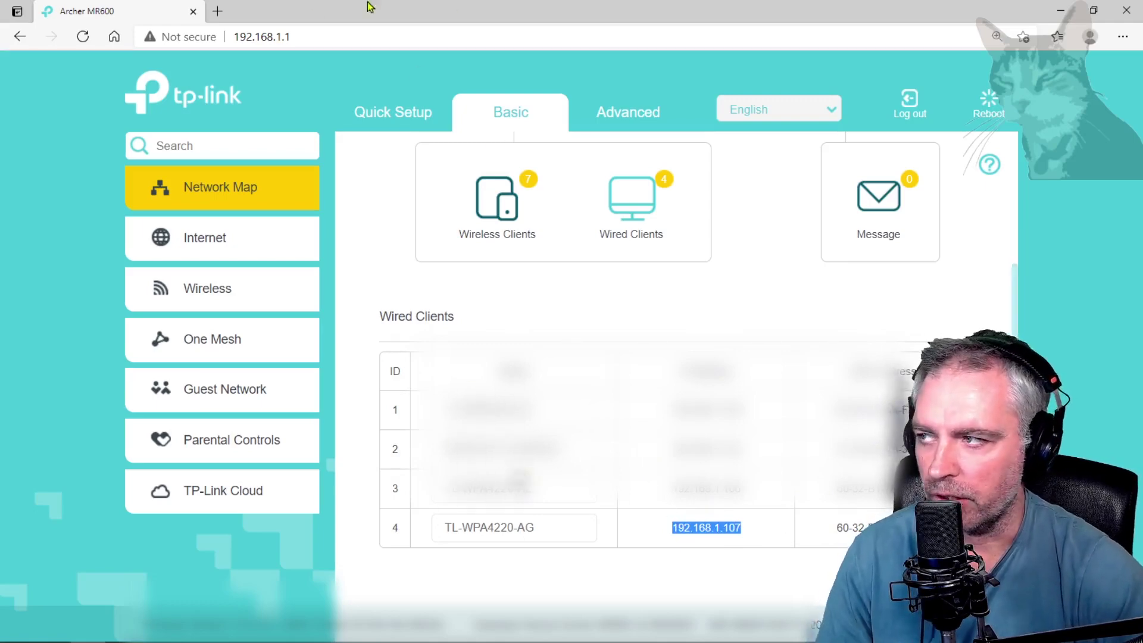
pyautogui.hotkey('ctrl', 'c')
# Open 192.168.1.107 in a new tab and log in with the extender's admin password.
pyautogui.hotkey('ctrl', 't')
pyautogui.hotkey('ctrl', 'v')
pyautogui.press('Return')
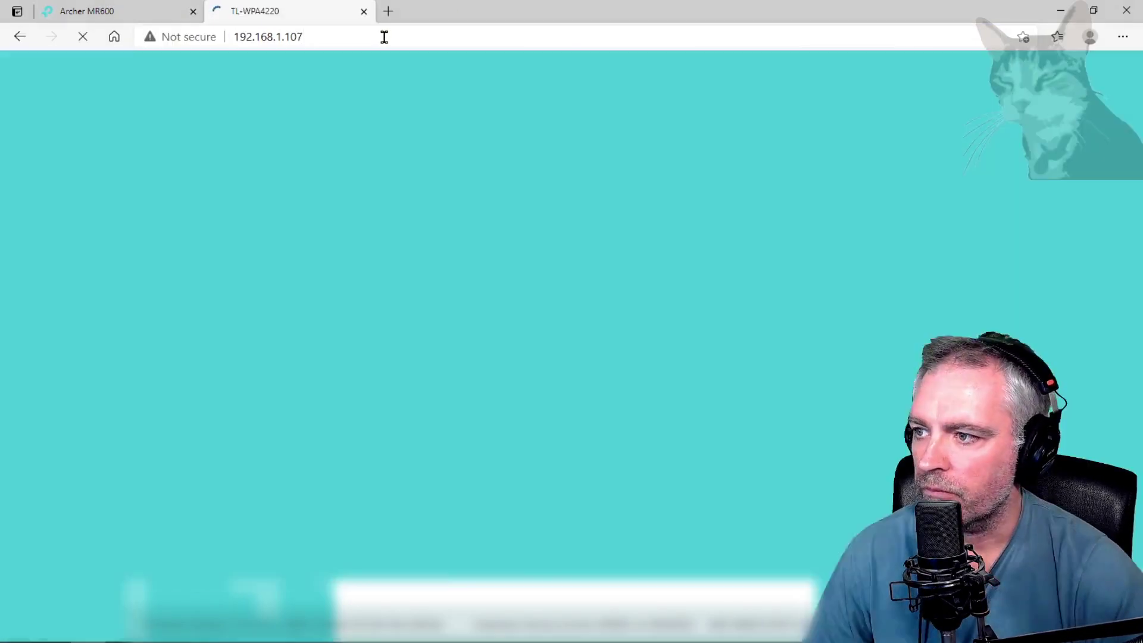
pyautogui.write('admin')
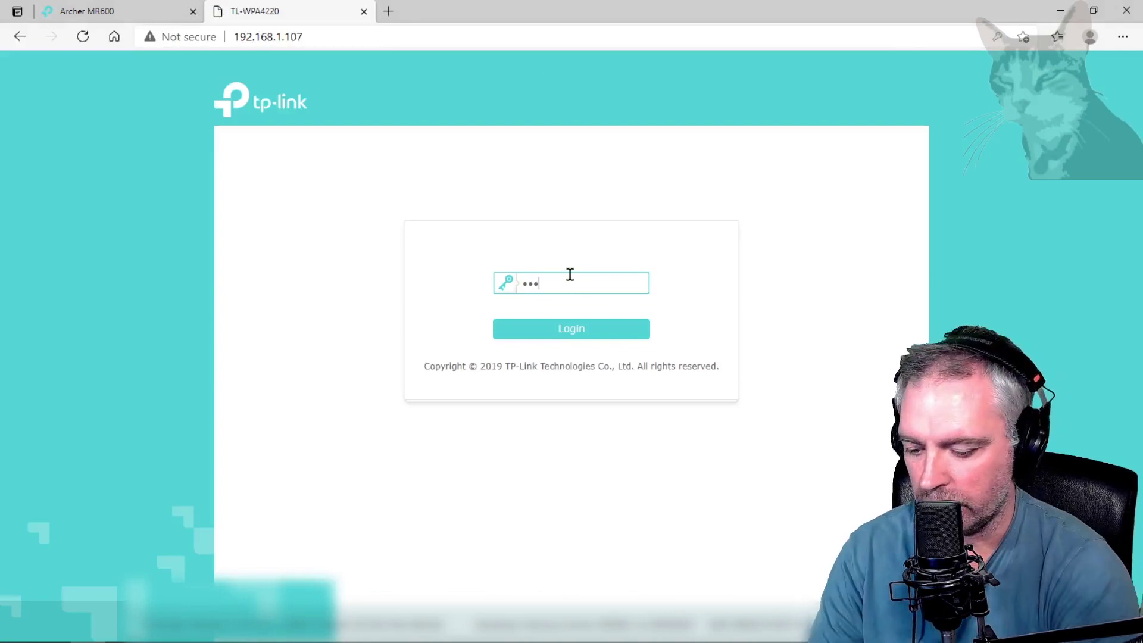
pyautogui.press('Return')
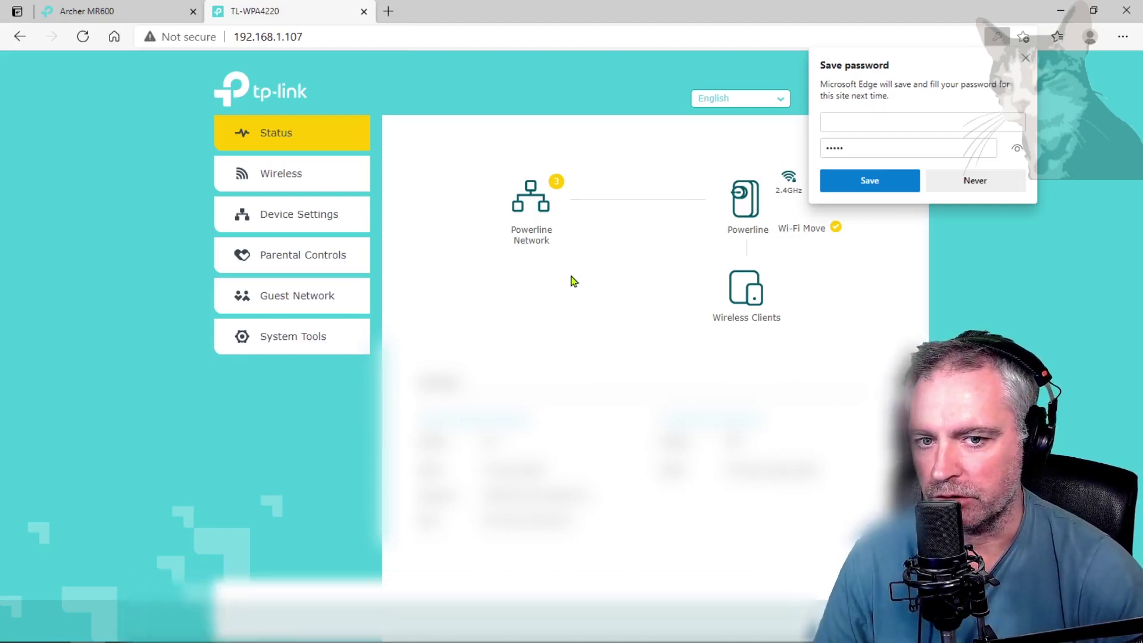
# Compare the Archer MR600 and TL-WPA4220 tabs, then expand the extender's Wireless menu.
pyautogui.click(111, 12)
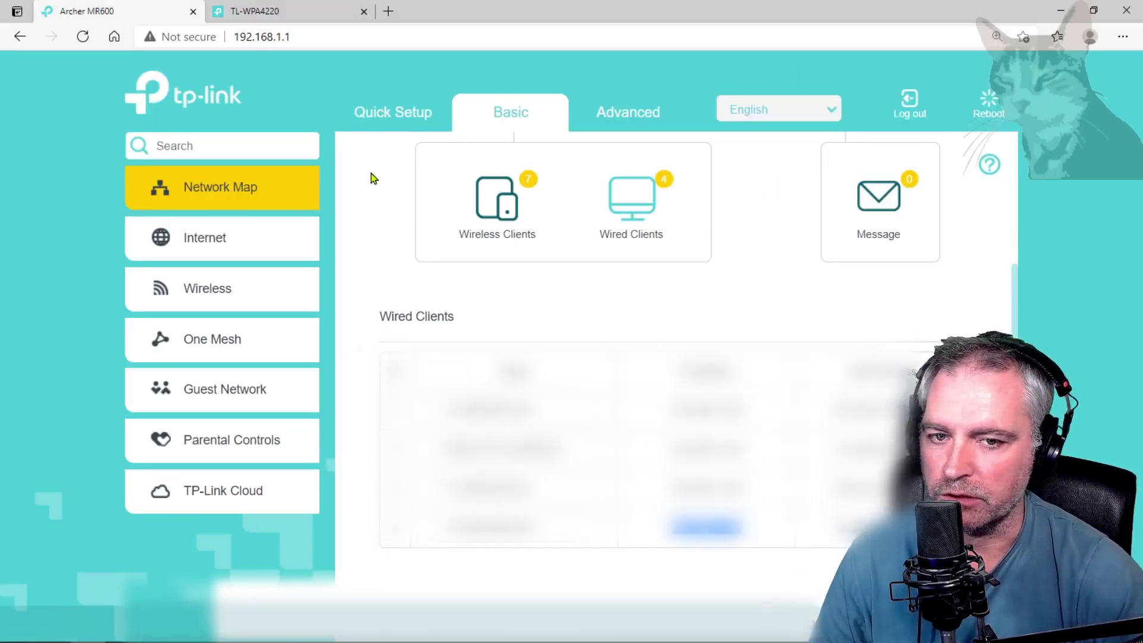
pyautogui.click(264, 20)
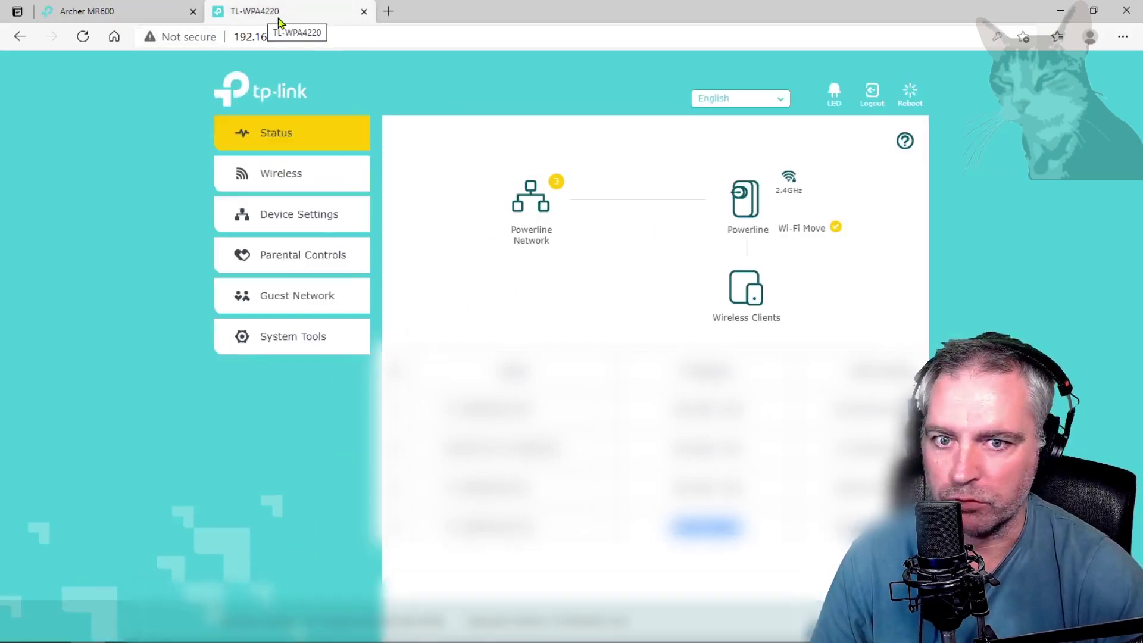
pyautogui.click(107, 17)
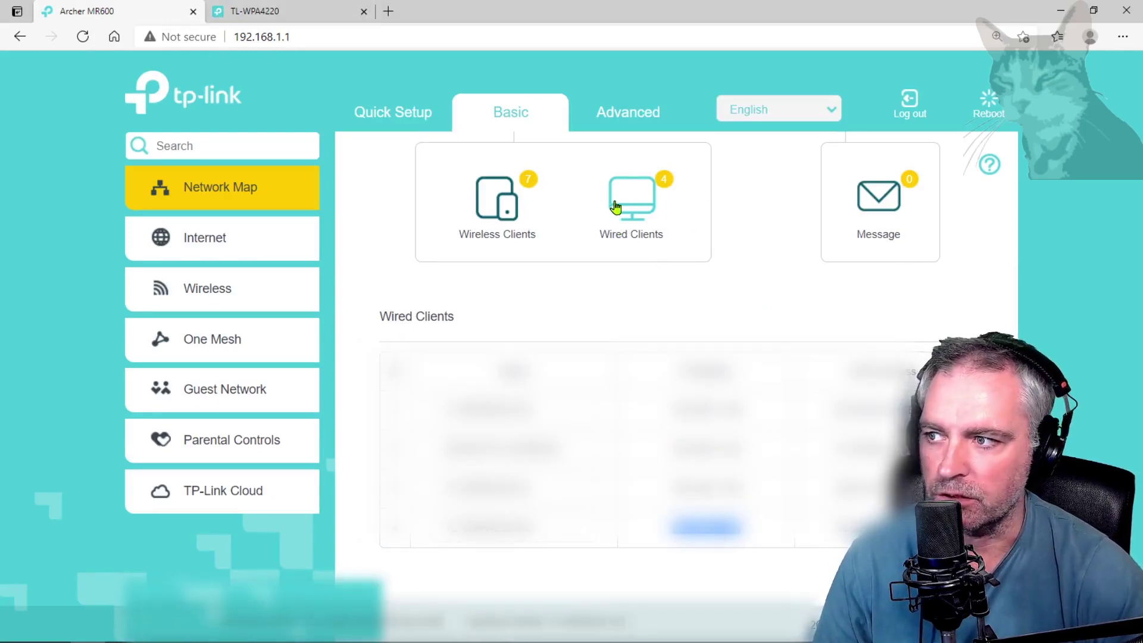
pyautogui.hotkey('ctrl', 'Tab')
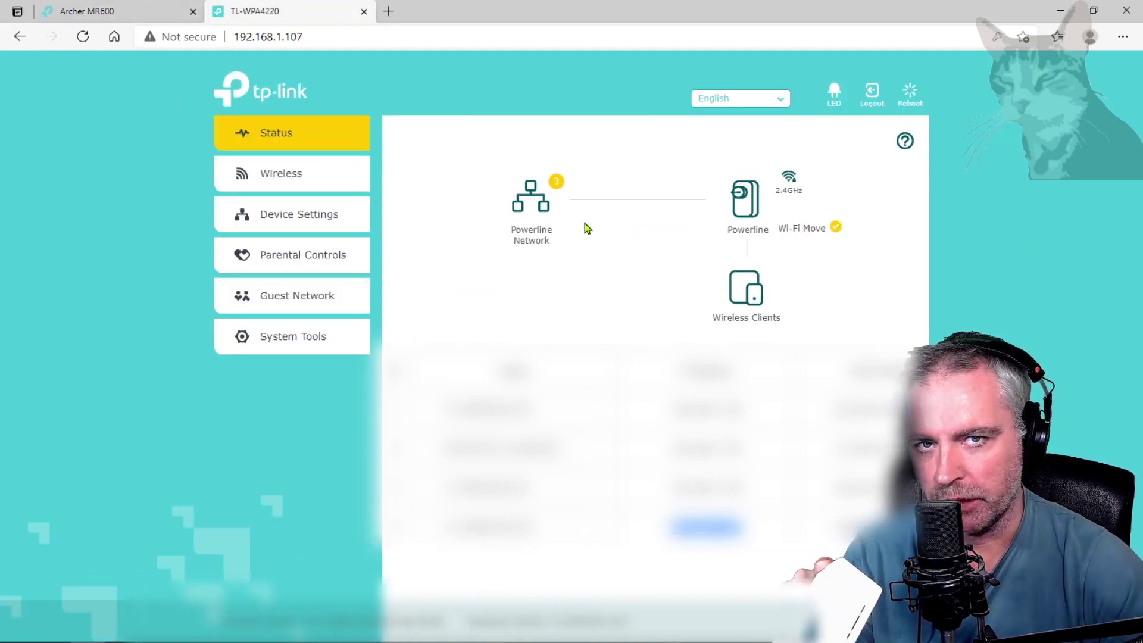
pyautogui.click(281, 177)
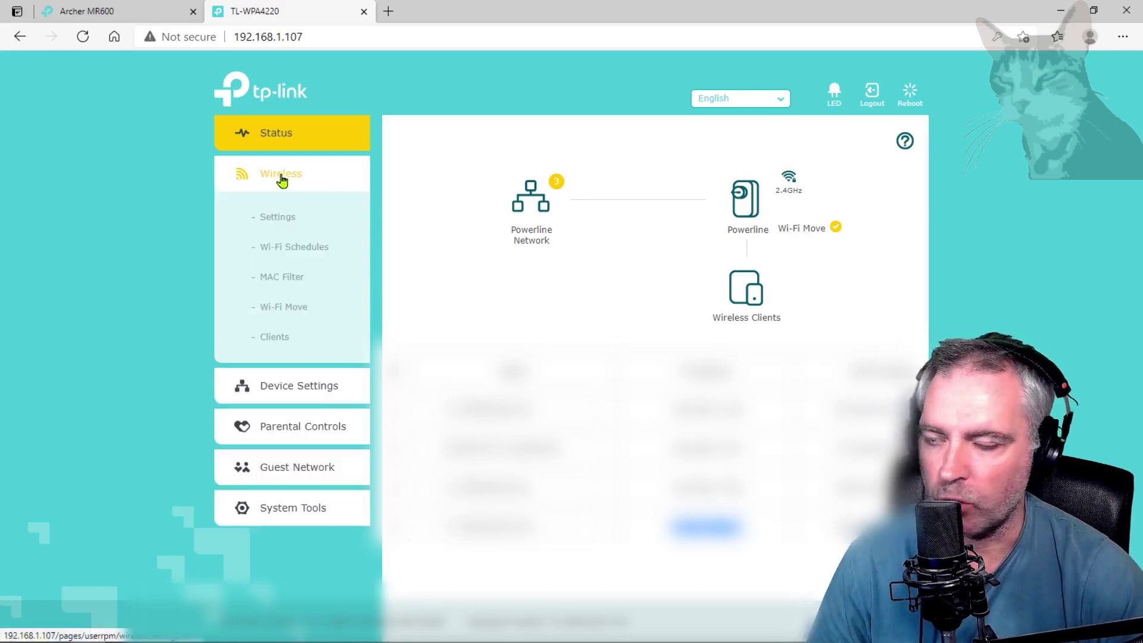
# Replace the extender's 2.4GHz SSID and wireless password with the router's, then save.
pyautogui.click(285, 218)
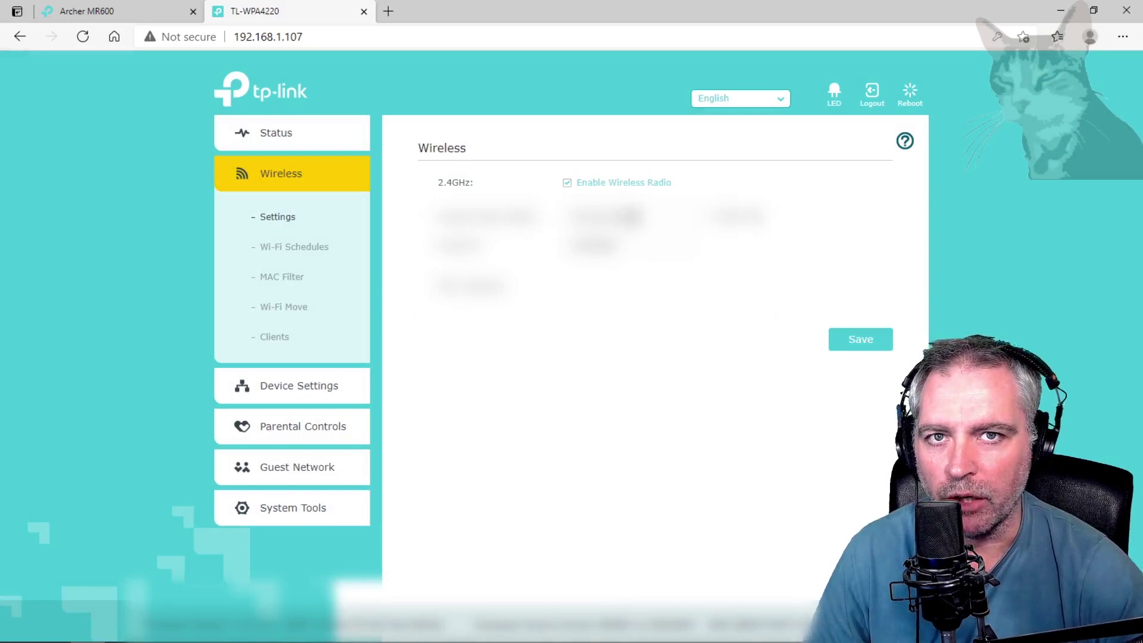
pyautogui.moveTo(643, 216); pyautogui.dragTo(498, 340)
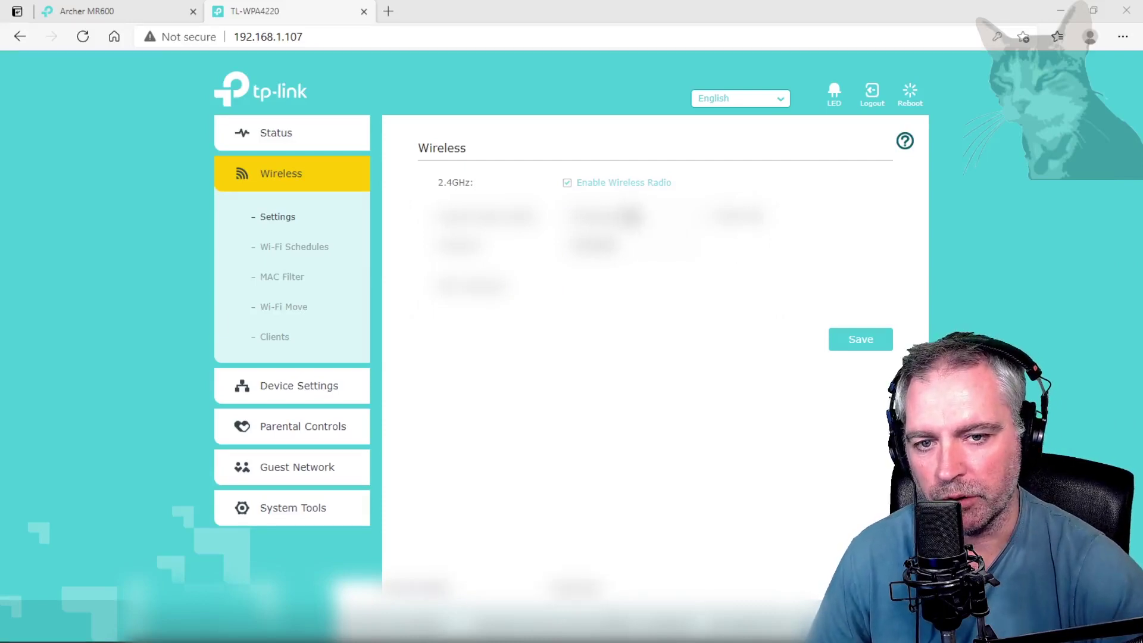
pyautogui.moveTo(646, 217); pyautogui.dragTo(550, 225)
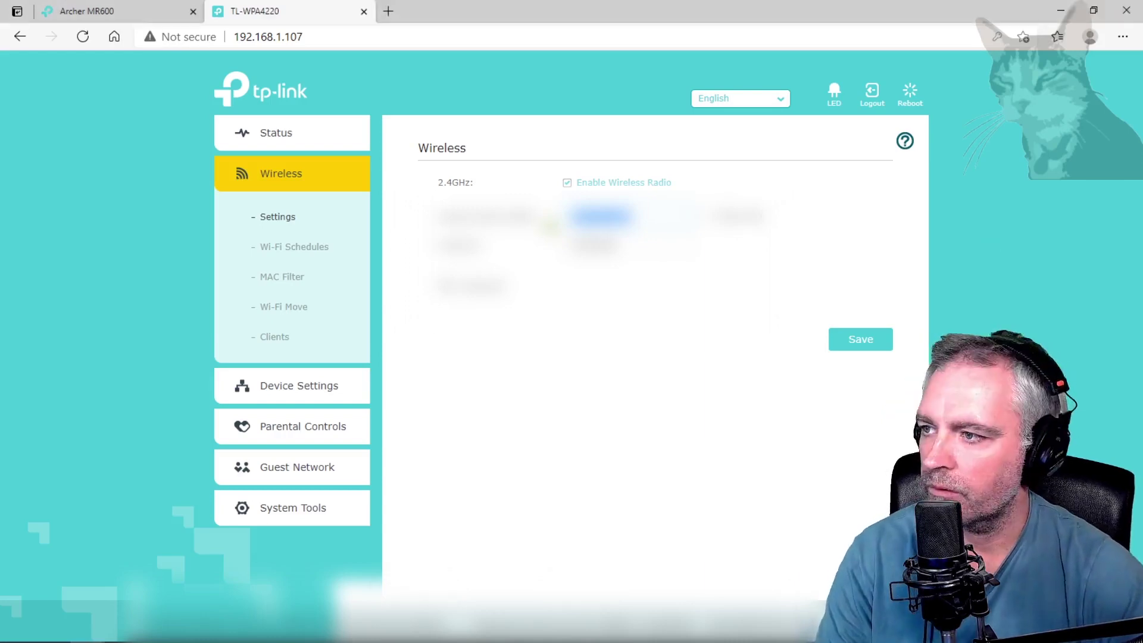
pyautogui.click(865, 339)
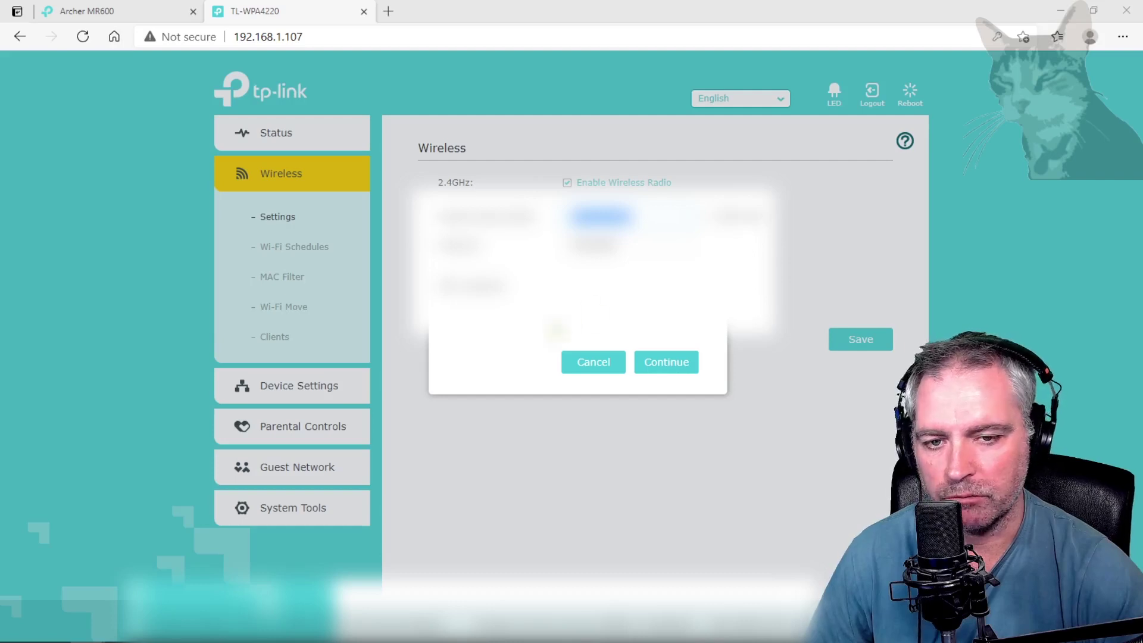
# Confirm applying the new wireless settings with Continue.
pyautogui.click(676, 366)
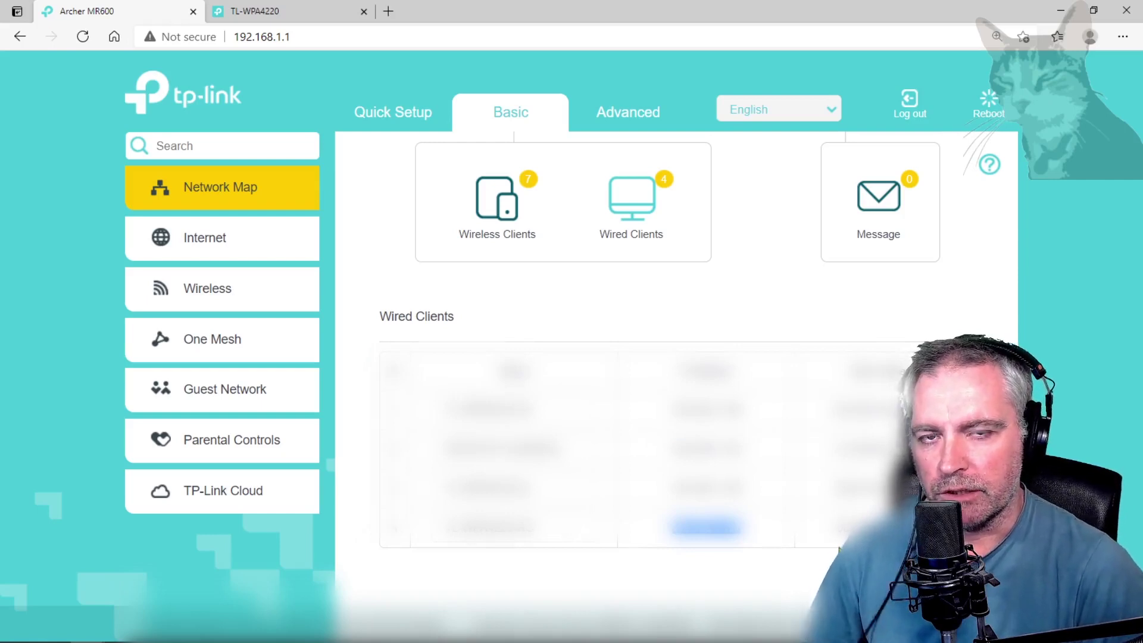
# Re-enter the extender's admin password on the TL-WPA4220 tab to reload its 2.4GHz Wireless settings.
pyautogui.click(271, 12)
pyautogui.write('admin')
pyautogui.press('Return')
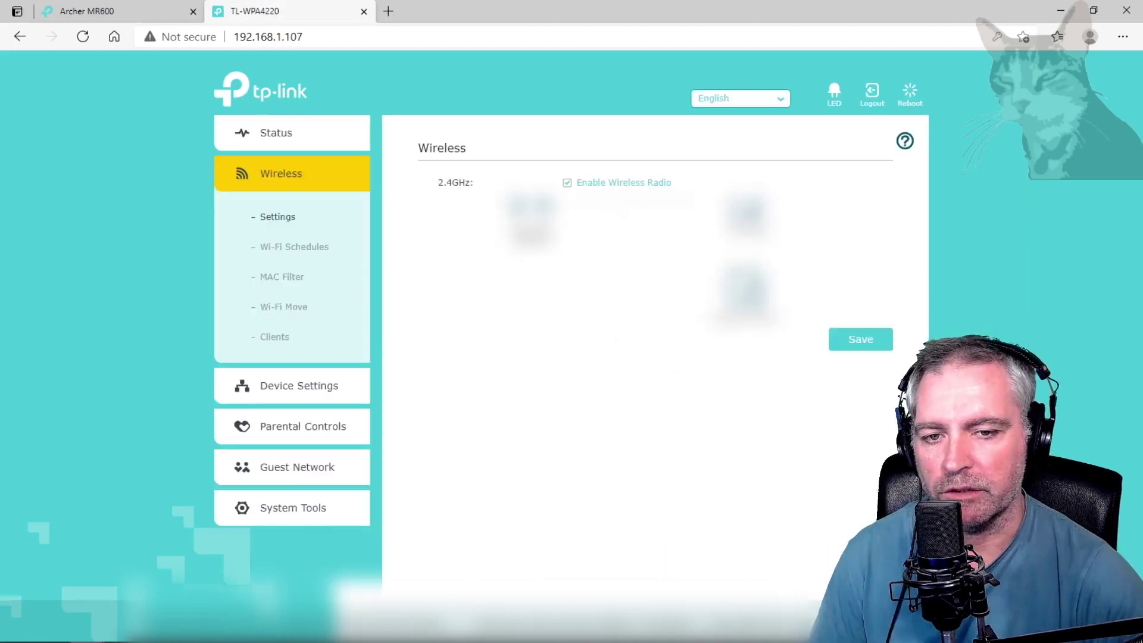